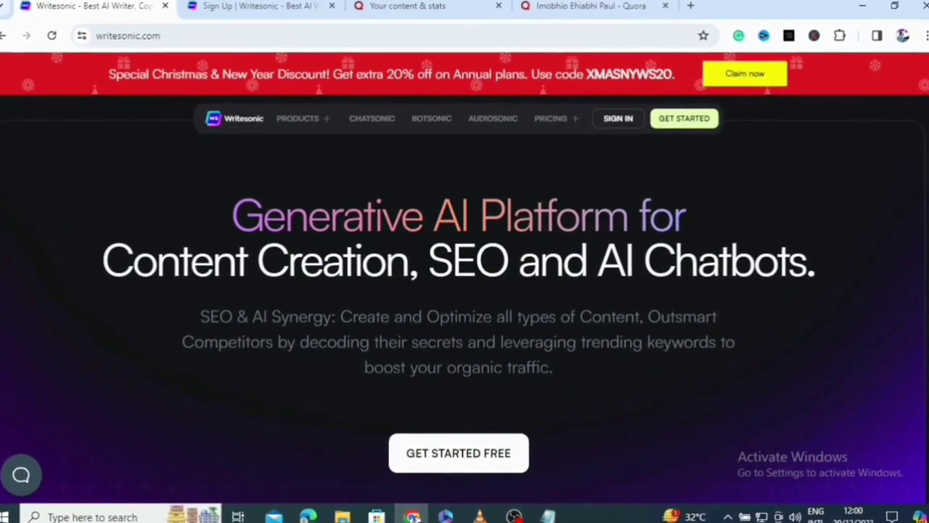
Start a free Writesonic account from its home page and sign up with the existing Google account
scroll(834, 461, "down", 10)
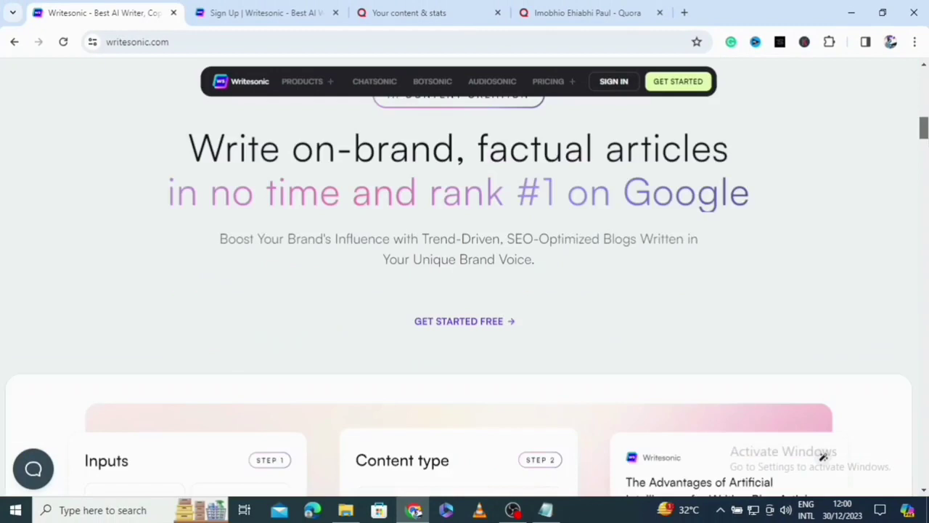
scroll(824, 456, "up", 2)
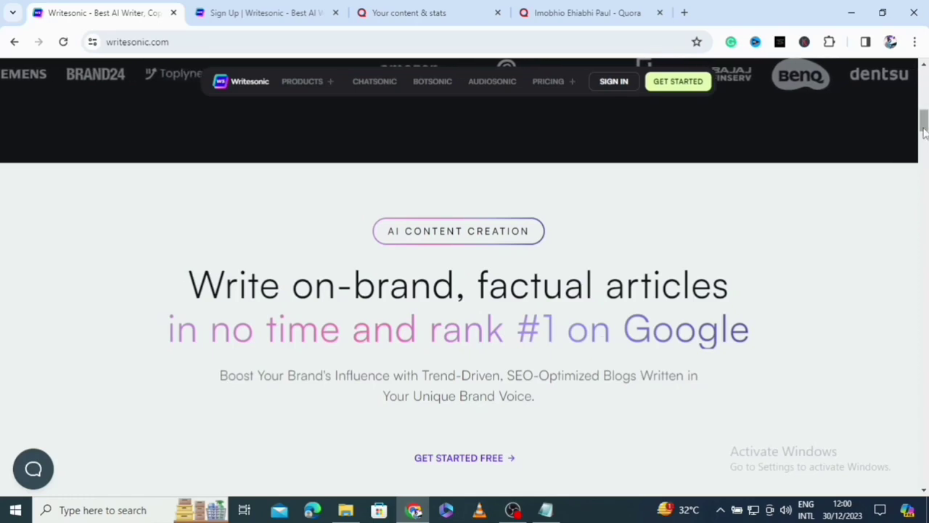
left_click_drag(924, 129, 924, 86)
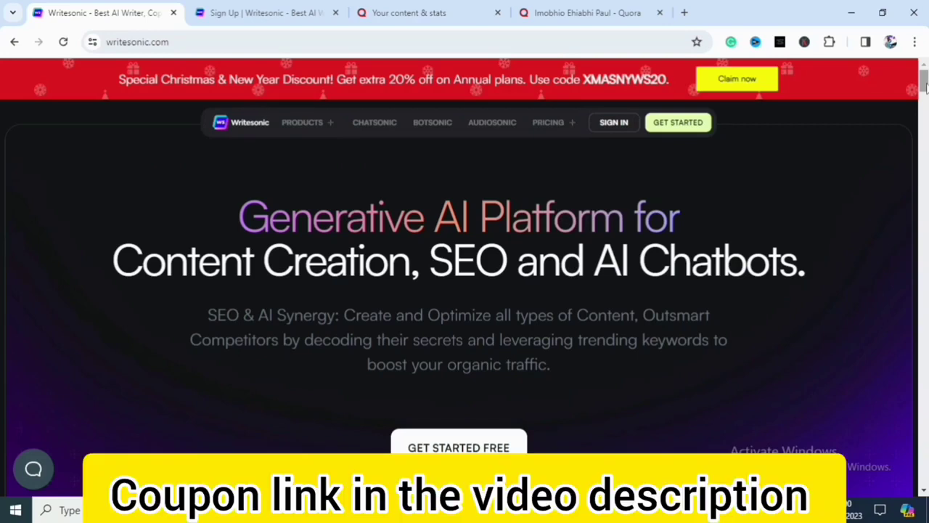
left_click(440, 448)
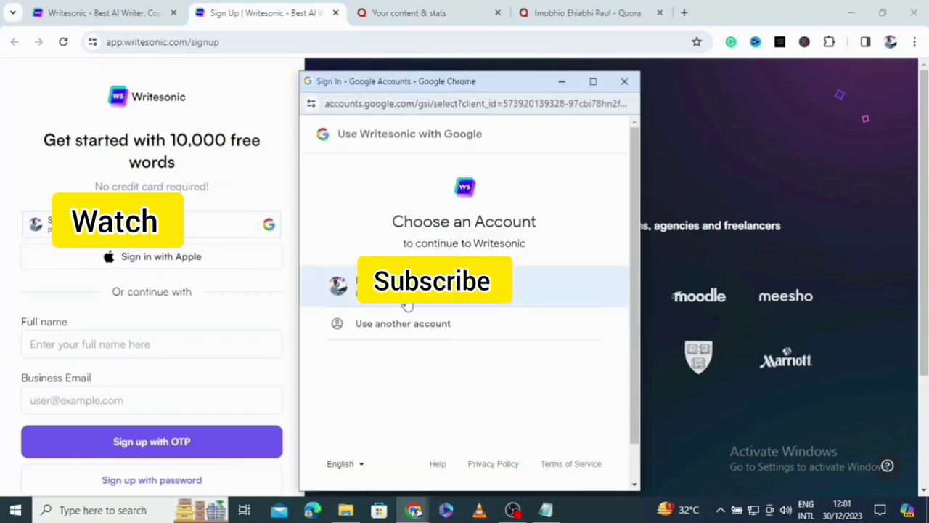
left_click(406, 285)
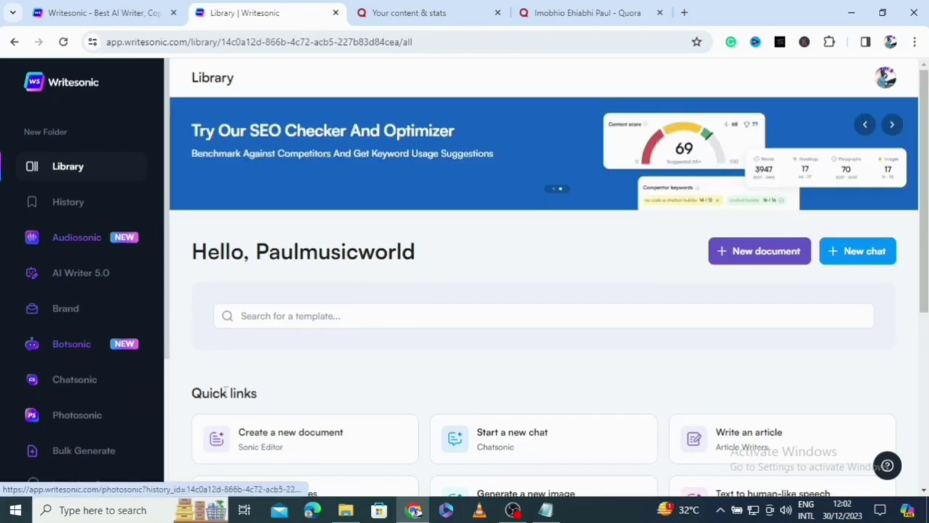
Generate images in Photosonic from the description "best gaming laptops"
left_click(93, 420)
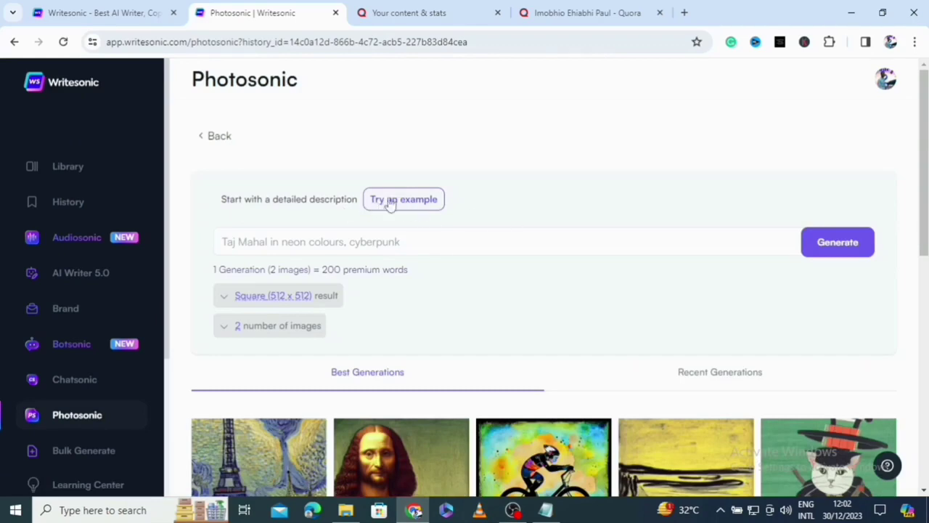
scroll(510, 167, "down", 3)
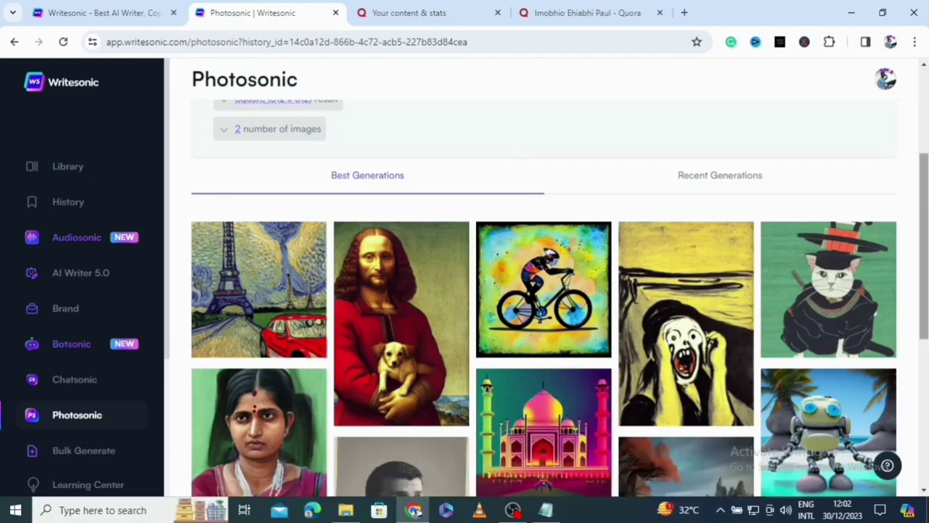
scroll(324, 201, "up", 2)
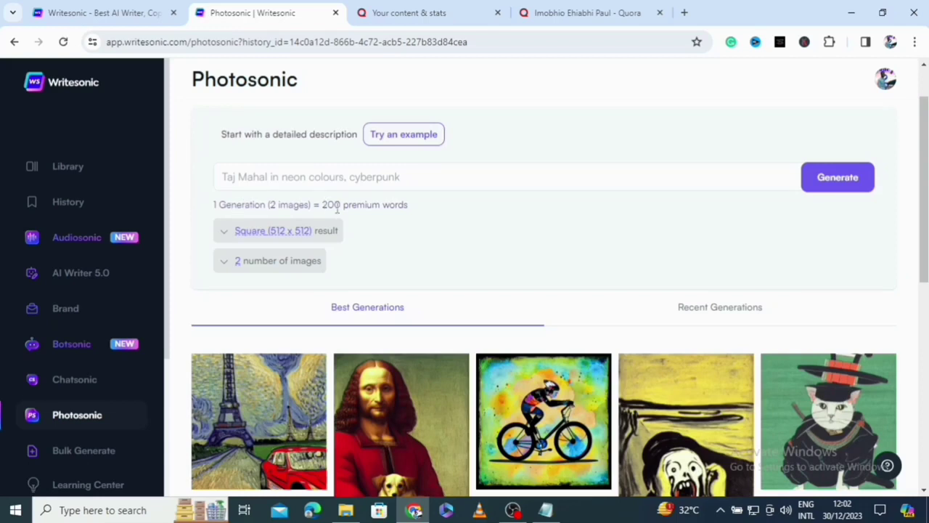
left_click(311, 176)
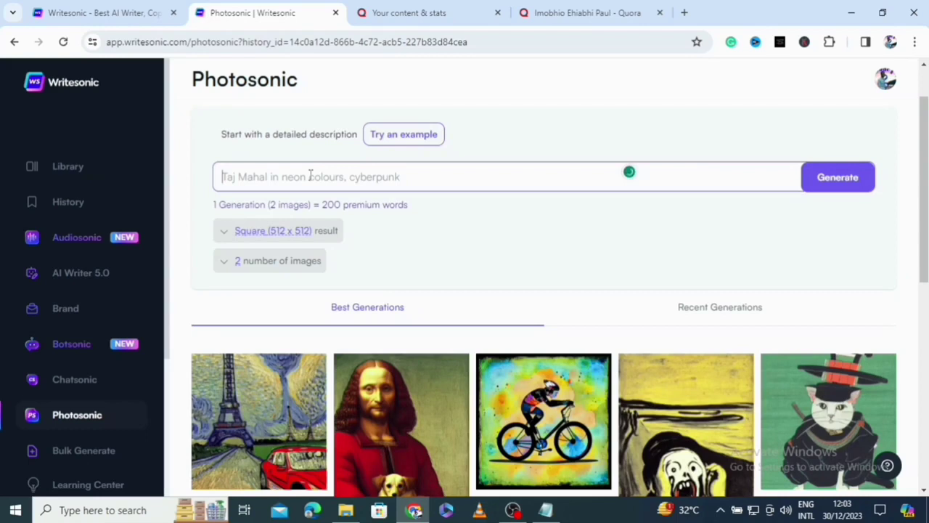
type("best gaming laptops")
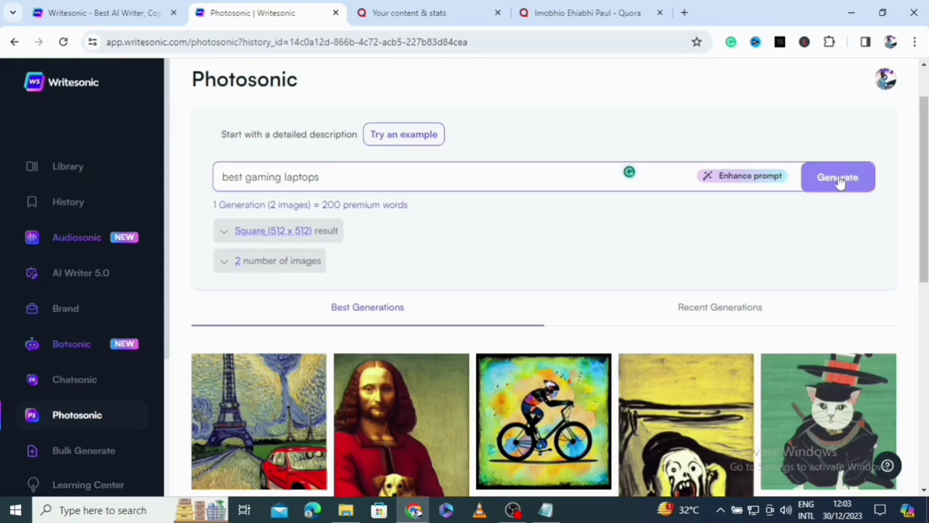
left_click(838, 180)
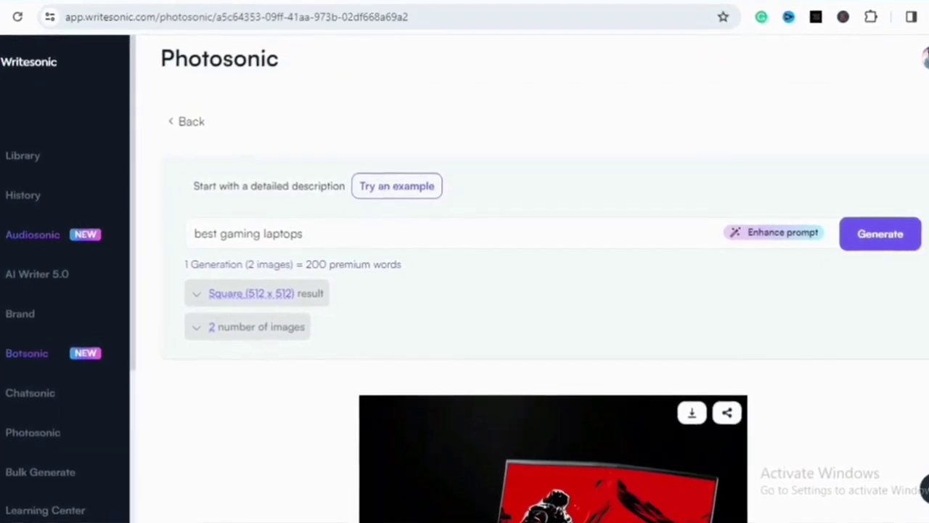
Examine the generated gaming laptop images
scroll(552, 291, "down", 10)
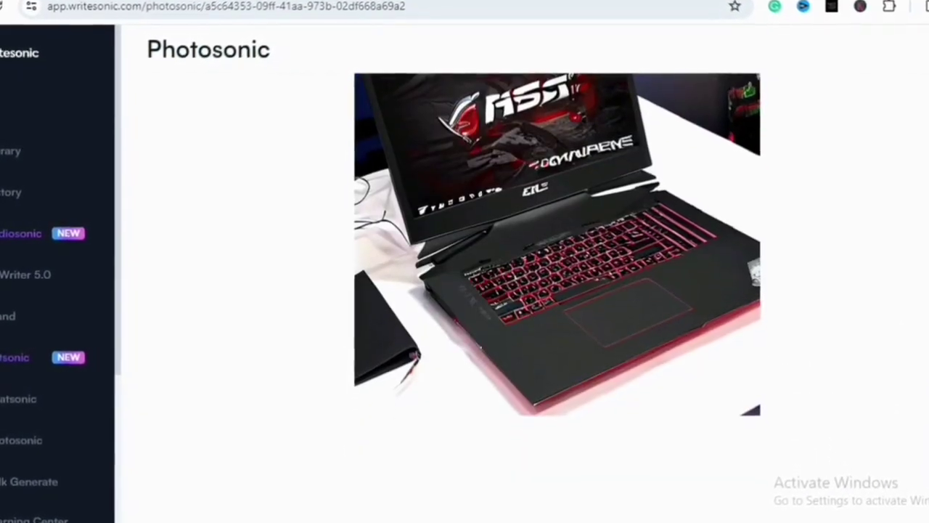
scroll(508, 291, "up", 10)
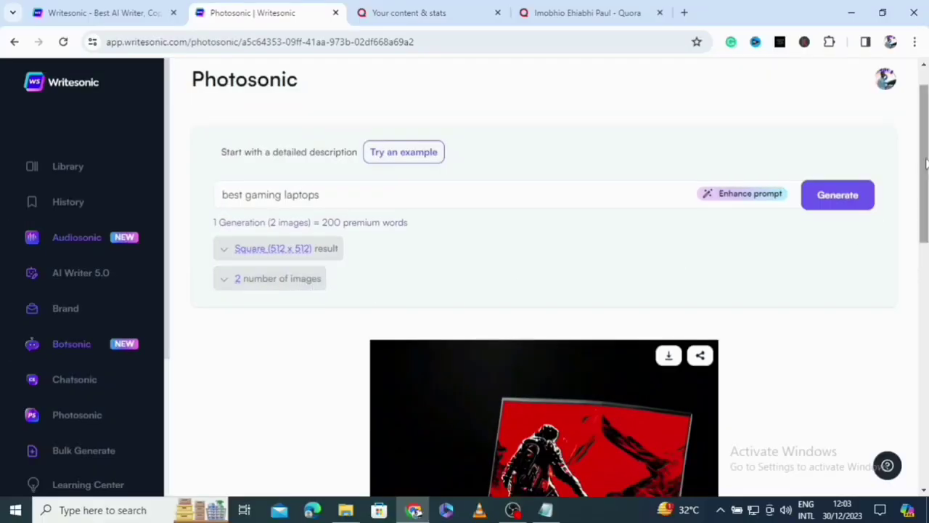
scroll(926, 163, "down", 2)
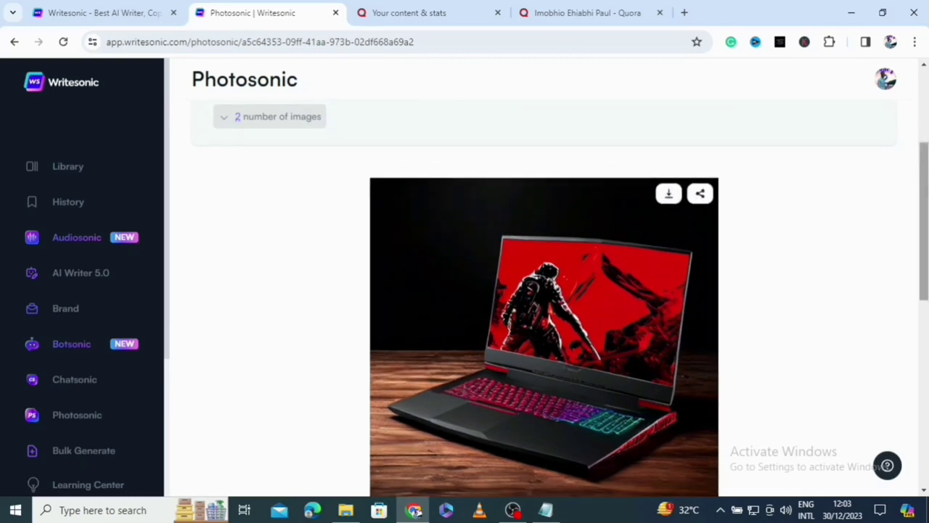
left_click_drag(924, 217, 924, 366)
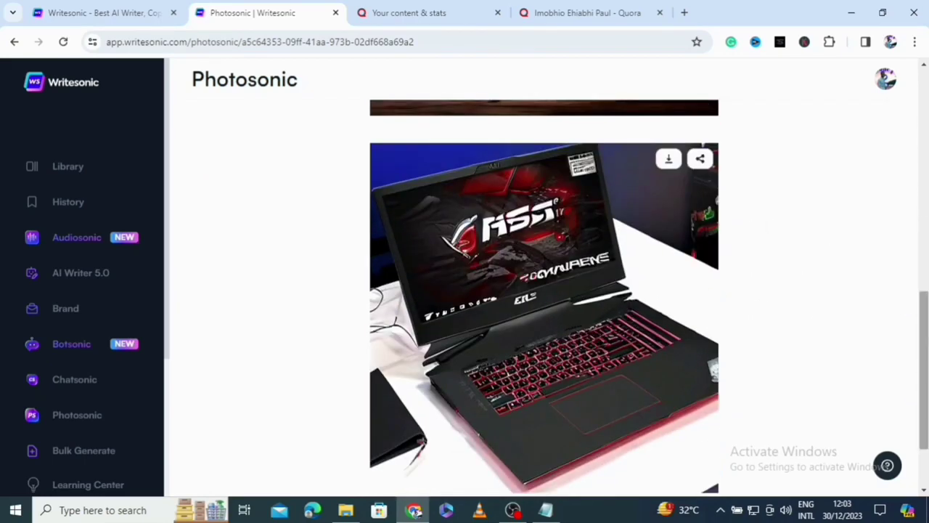
left_click_drag(925, 331, 917, 166)
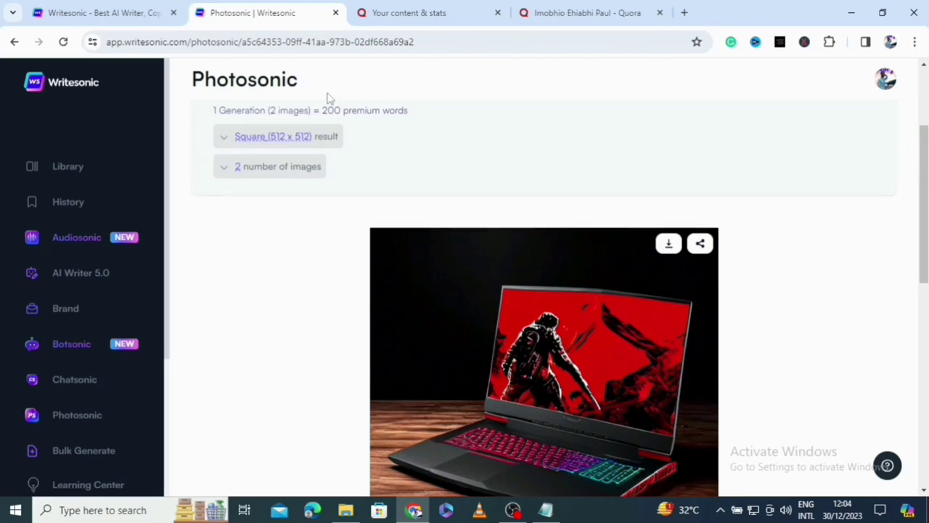
scroll(878, 189, "up", 2)
right_click(900, 90)
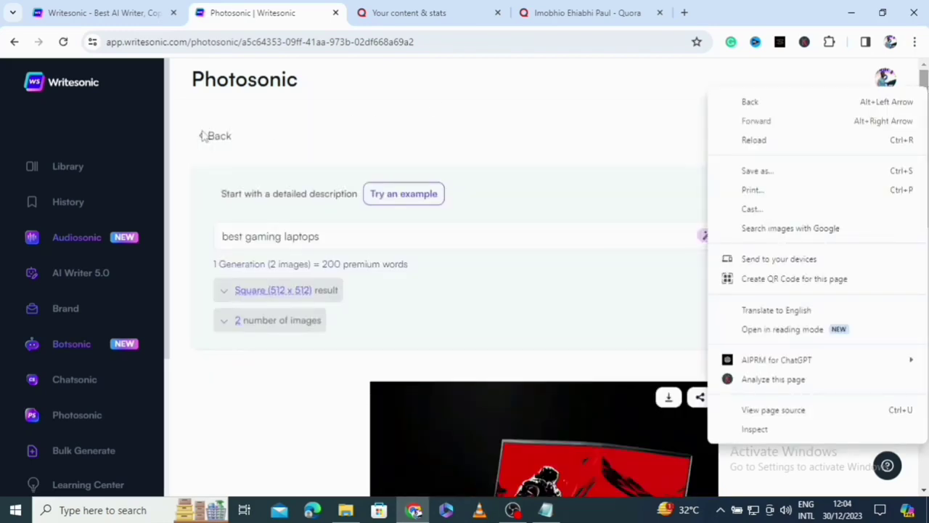
scroll(79, 89, "down", 2)
Return to the Library and open AI Article Writer 4.0 from the suggested tools
left_click(78, 89)
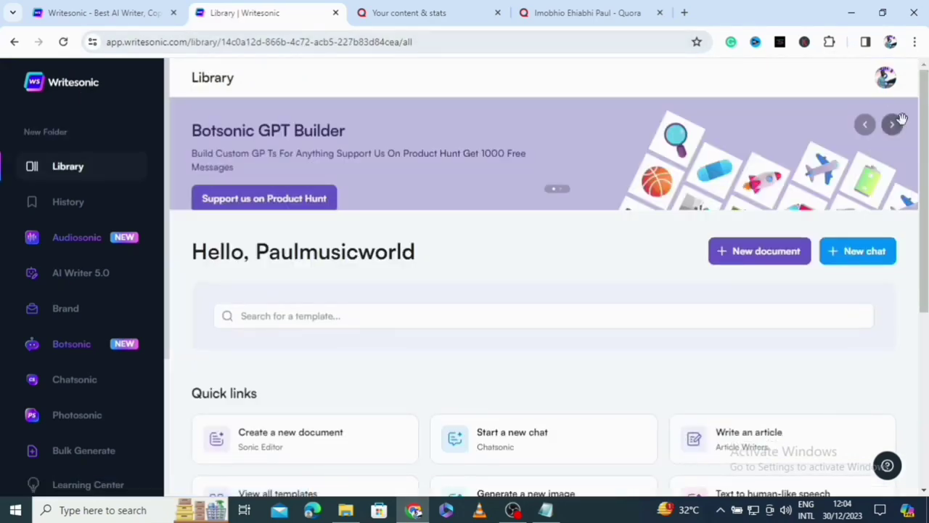
scroll(926, 166, "down", 1)
scroll(926, 167, "down", 3)
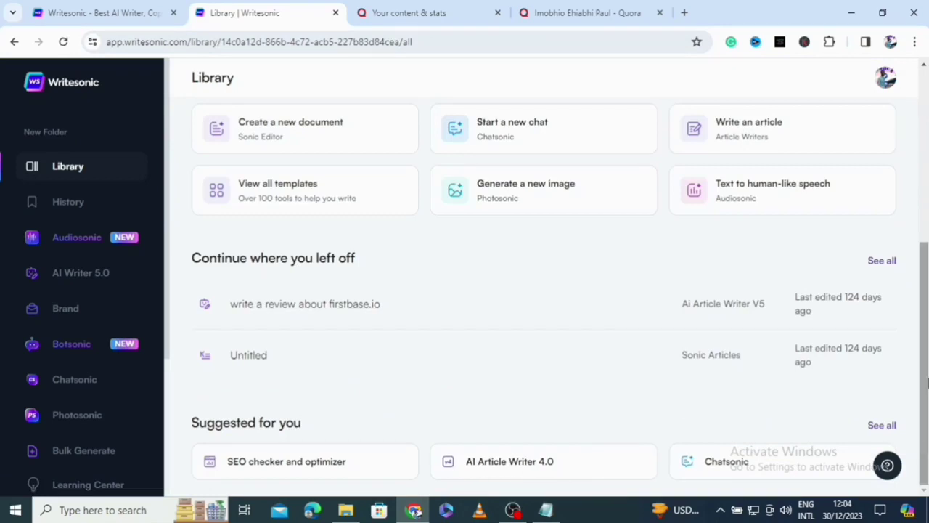
left_click(515, 465)
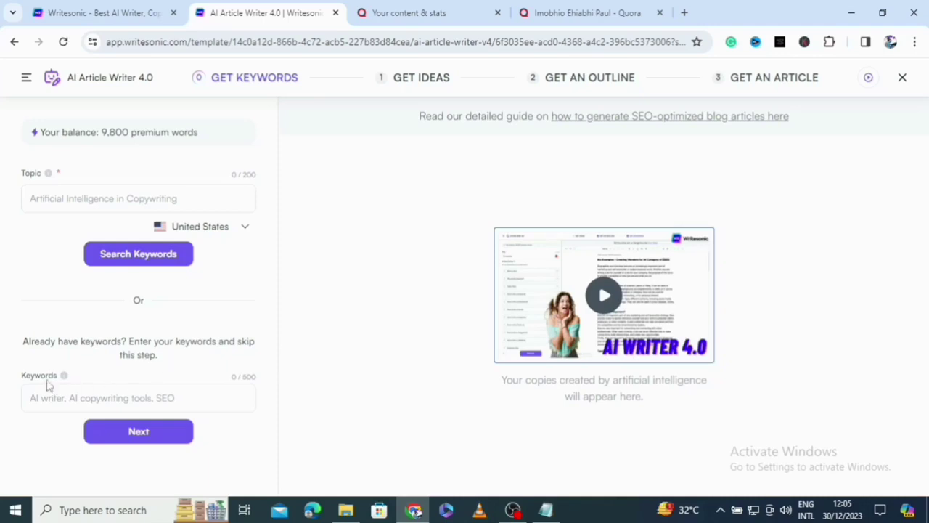
Enter "best gaming laptops" as the article topic and search for related keywords
left_click(119, 201)
type("b")
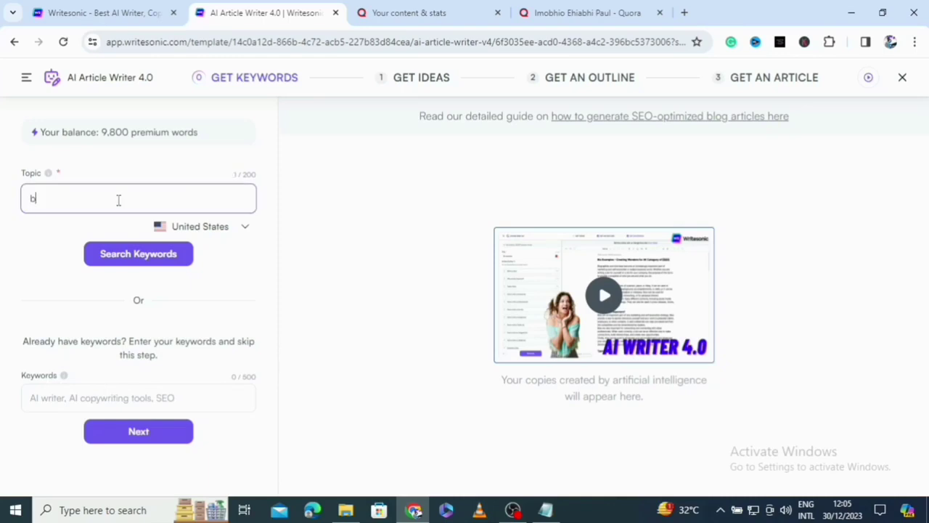
type("est gaming laptobs")
key("BackSpace")
key("BackSpace")
type("ps")
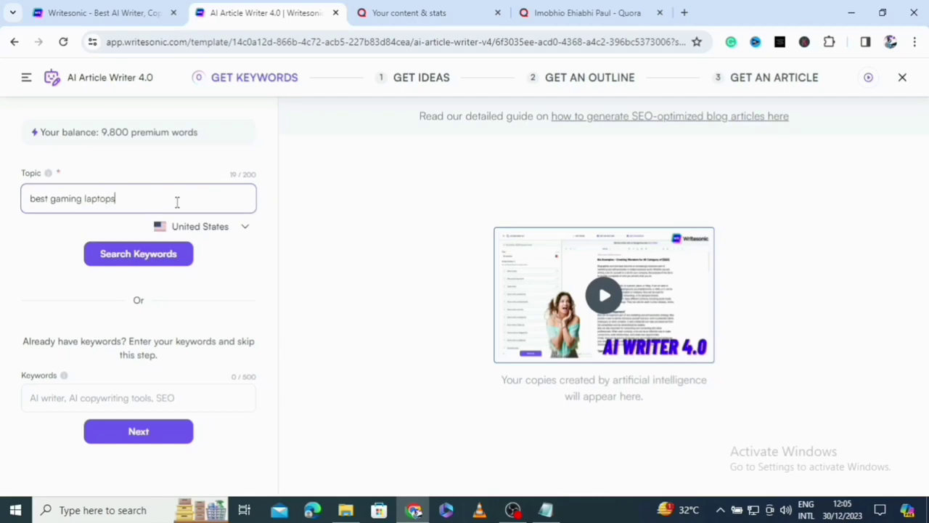
left_click(135, 255)
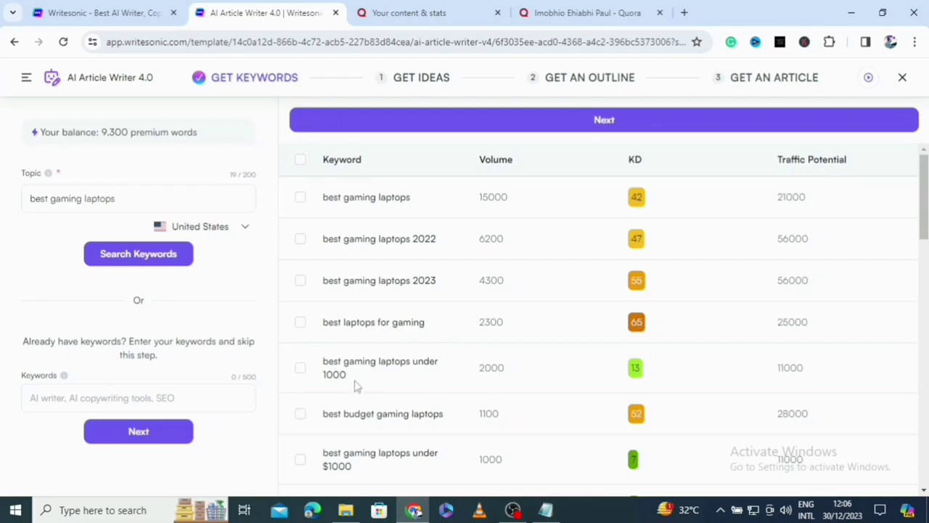
Select the keyword "best gaming laptops under $1000" and continue to the ideas stage
scroll(465, 218, "down", 15)
scroll(513, 220, "down", 1)
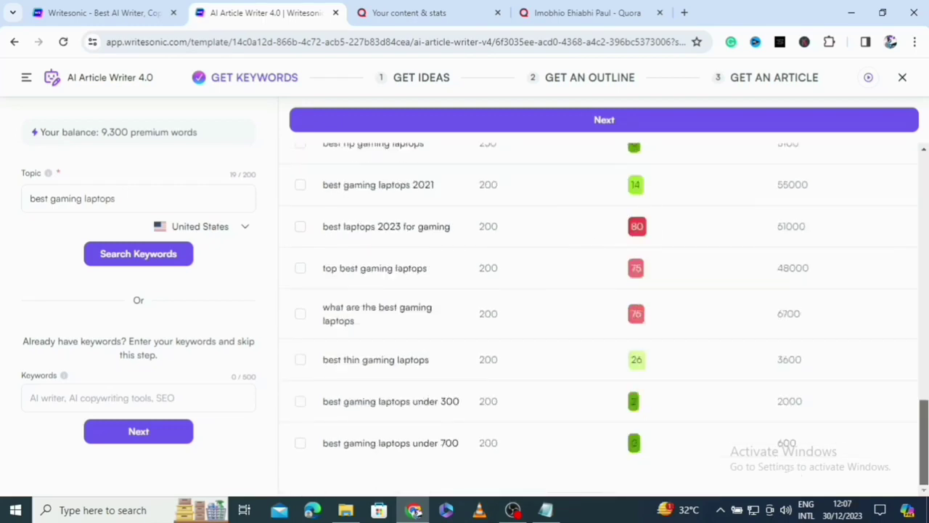
scroll(349, 327, "up", 10)
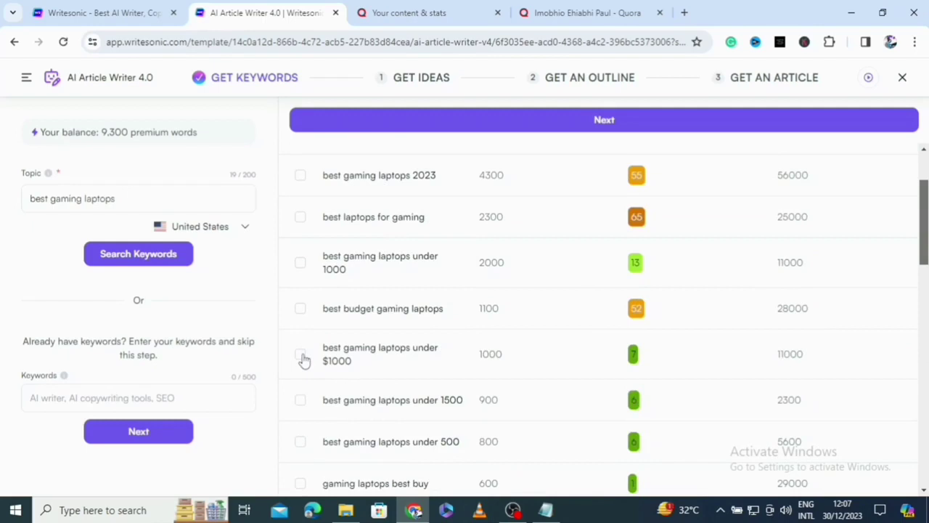
left_click(302, 357)
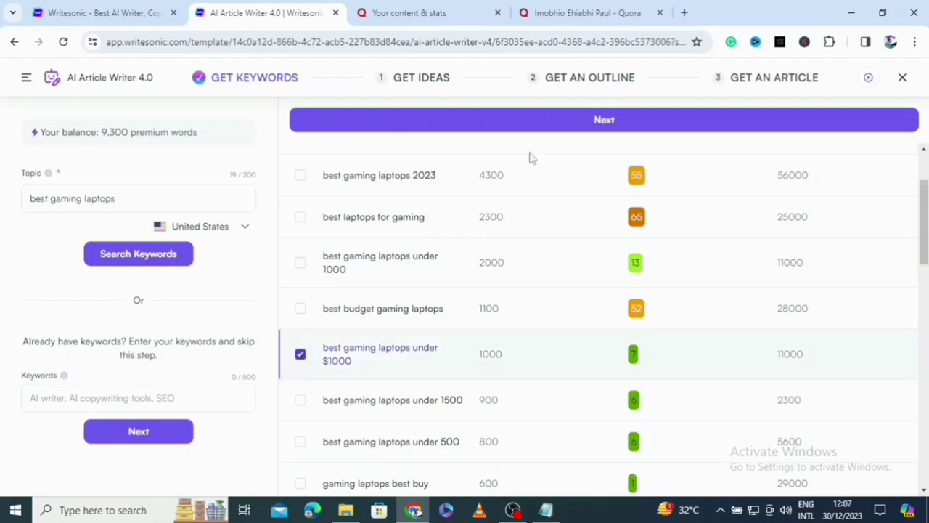
left_click(605, 122)
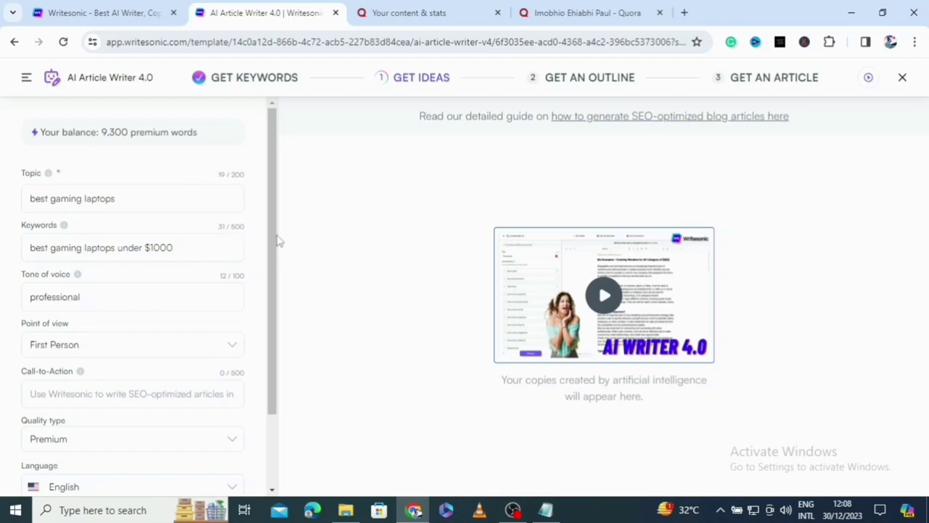
Fill the call-to-action with "Click here to sign up" followed by the copied Lenovo laptops page link
left_click_drag(276, 240, 269, 290)
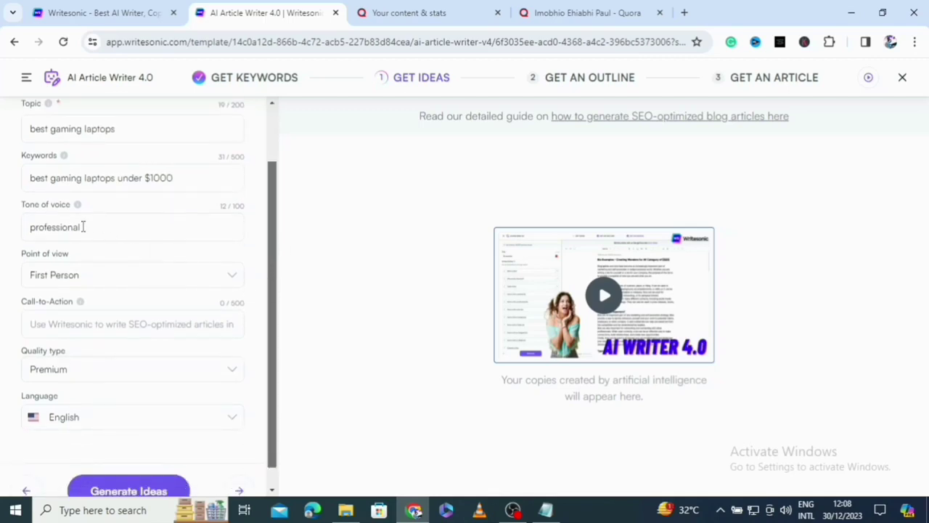
left_click(106, 226)
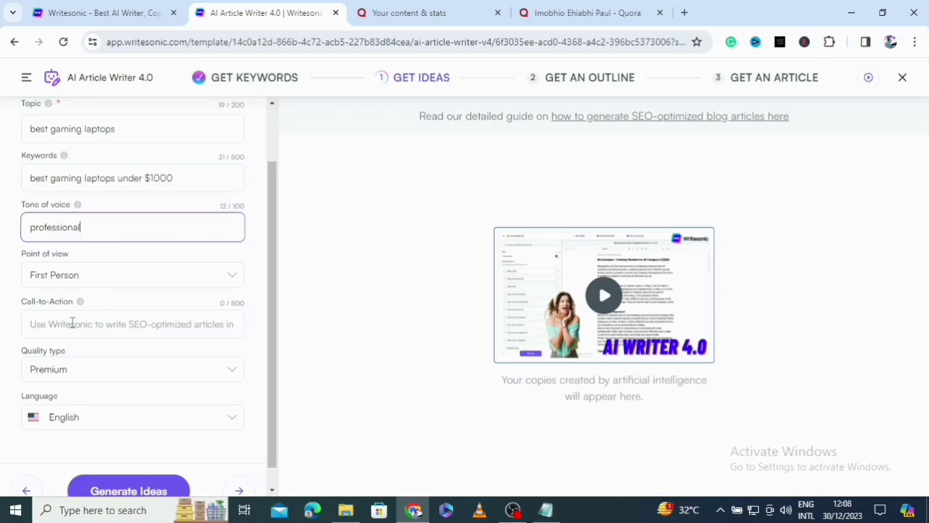
left_click(48, 328)
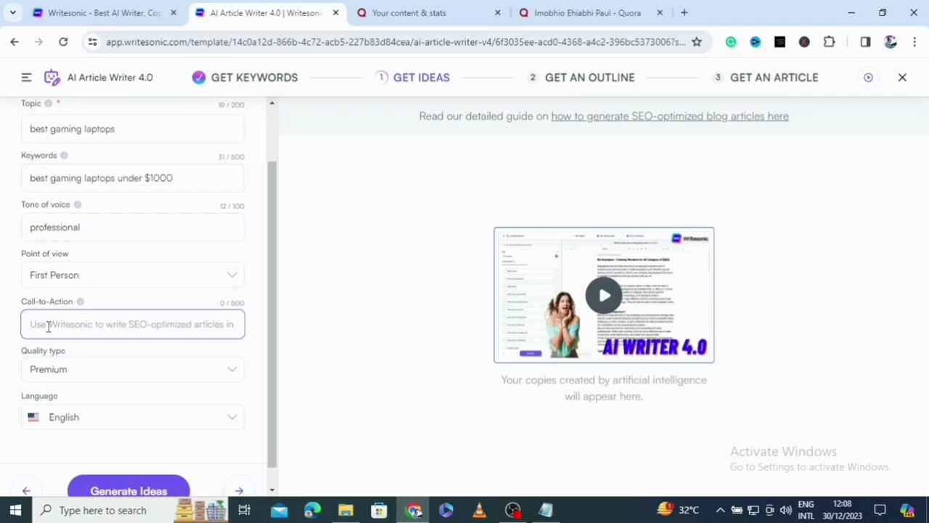
type("Click here to sign up")
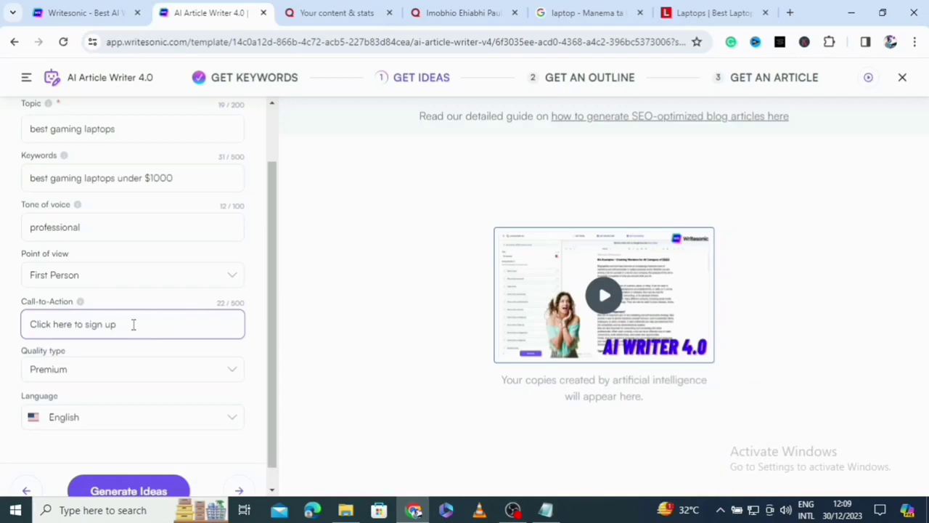
right_click(133, 325)
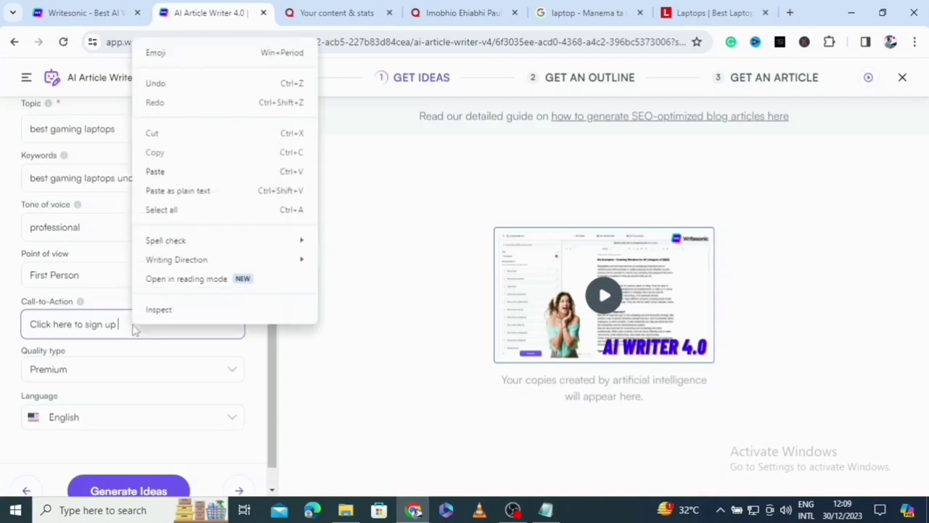
left_click(157, 171)
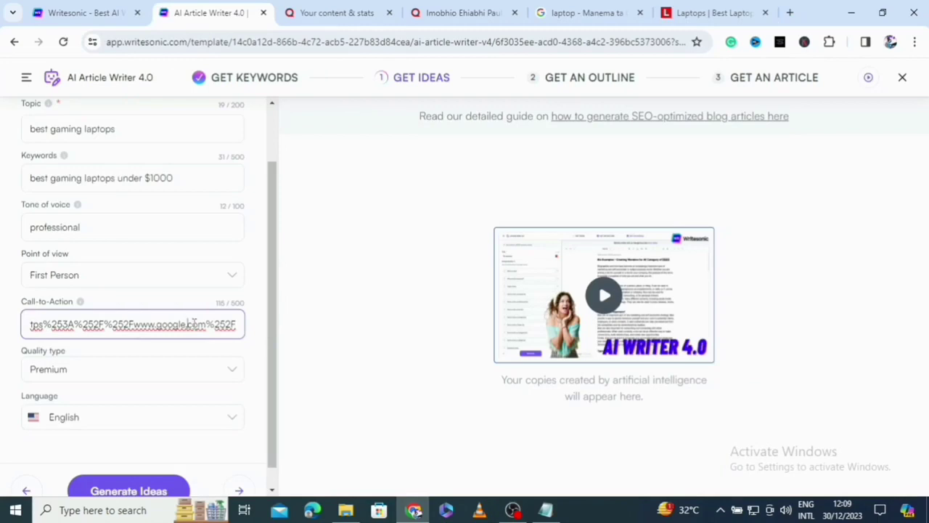
Review the call-to-action text from the end of the pasted link back to its beginning
key("Left")
key("Left")
key("Left")
key("Left")
key("Left")
key("Left")
key("Left")
key("Left")
key("Left")
key("Left")
key("Left")
key("Left")
key("Left")
key("Left")
key("Left")
key("Left")
key("Left")
key("Left")
key("Left")
key("Left")
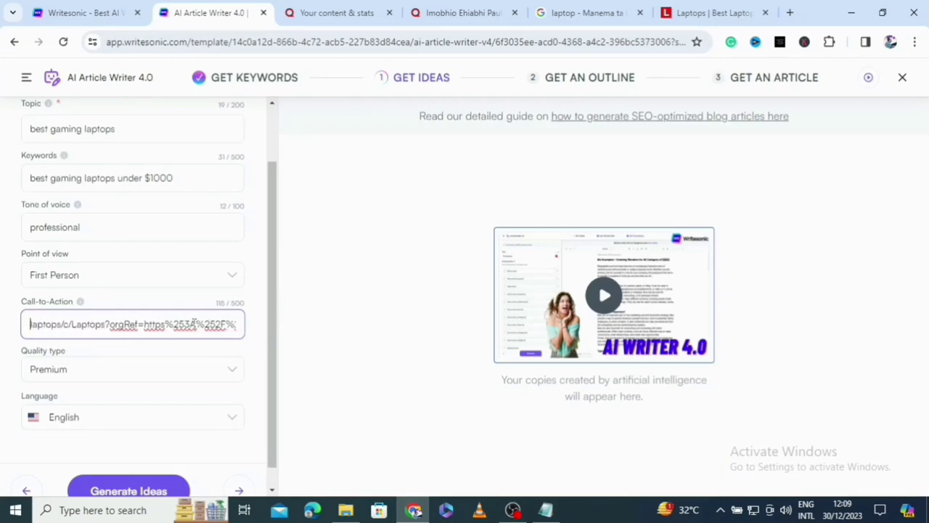
key("Left")
key("Left")
key("Left")
key("Left")
key("Left")
key("Left")
key("Left")
key("Left")
key("Left")
key("Left")
key("Left")
key("Left")
key("Left")
key("Left")
key("Left")
key("Left")
key("Left")
key("Left")
key("Left")
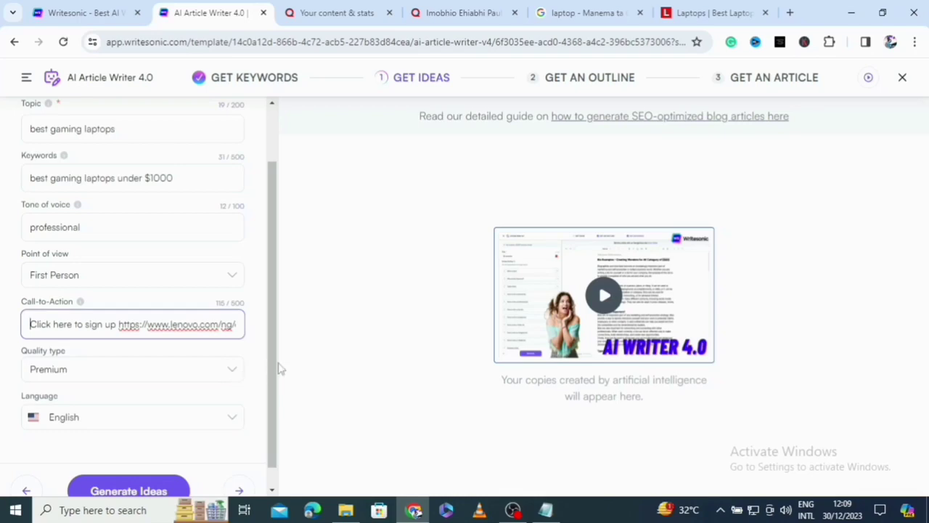
Choose English as the article language and generate the article ideas
scroll(270, 369, "down", 1)
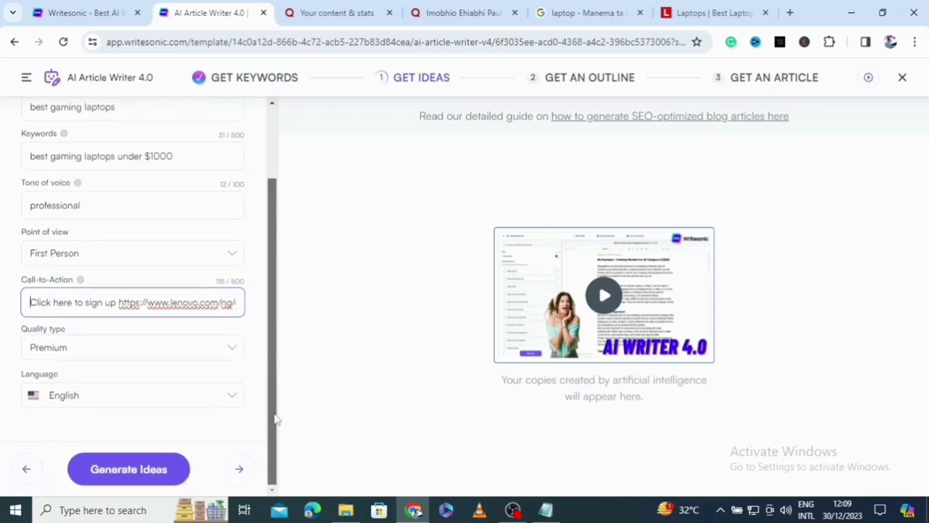
left_click(234, 399)
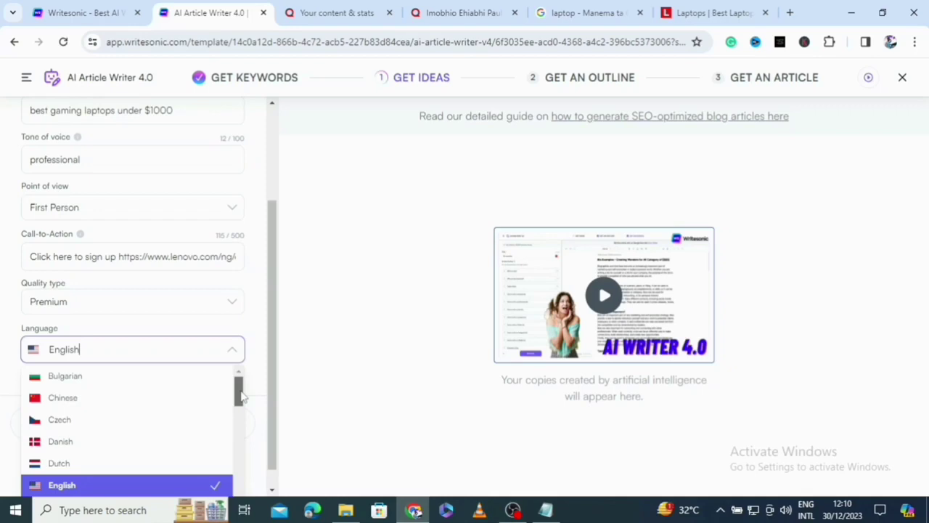
left_click_drag(242, 396, 241, 407)
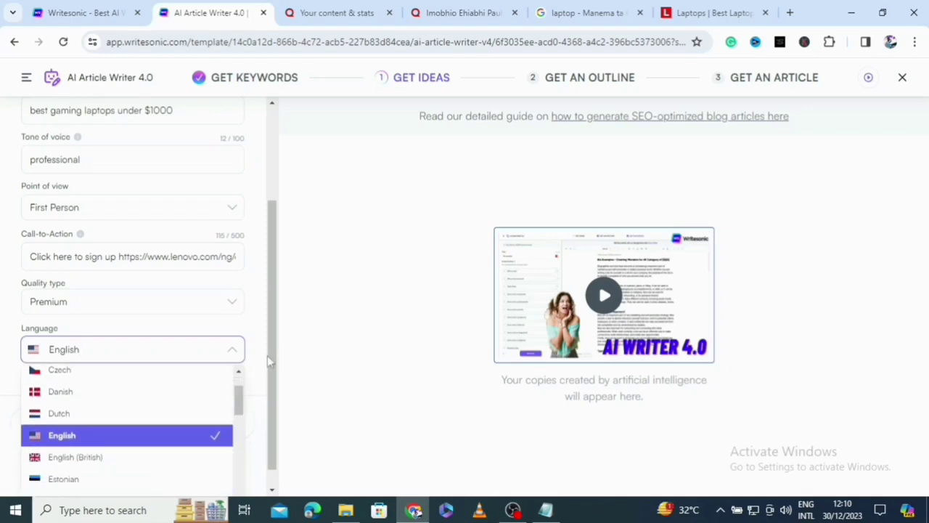
left_click(218, 438)
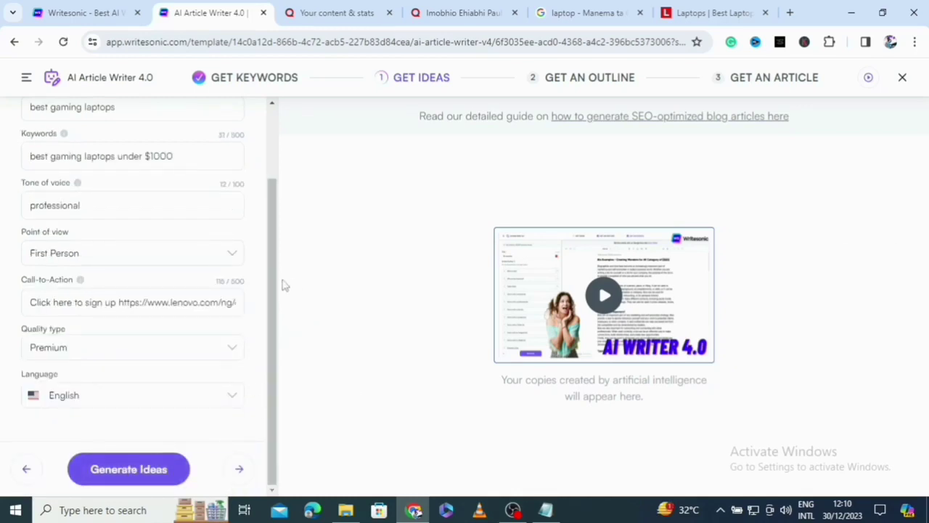
left_click(138, 476)
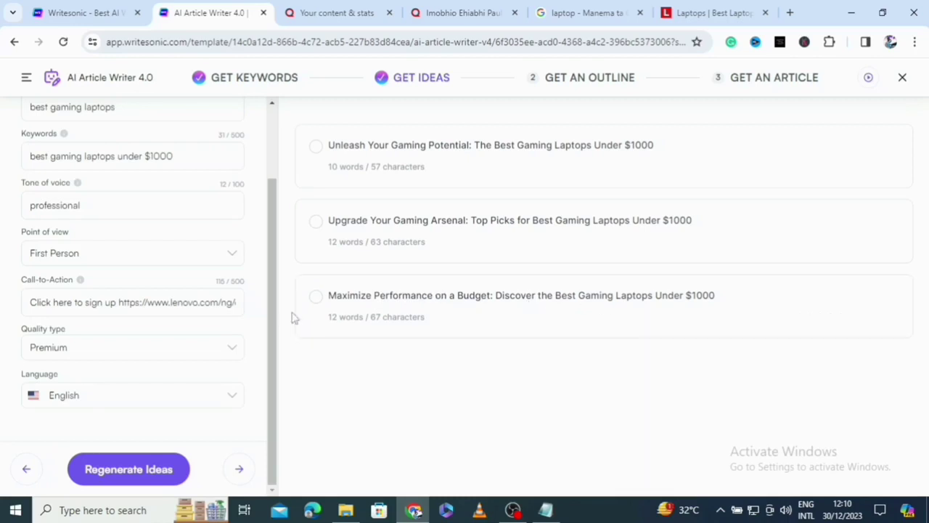
Select the idea "Unleash Your Gaming Potential: The Best Gaming Laptops Under $1000" and generate outlines for it
left_click_drag(271, 380, 271, 222)
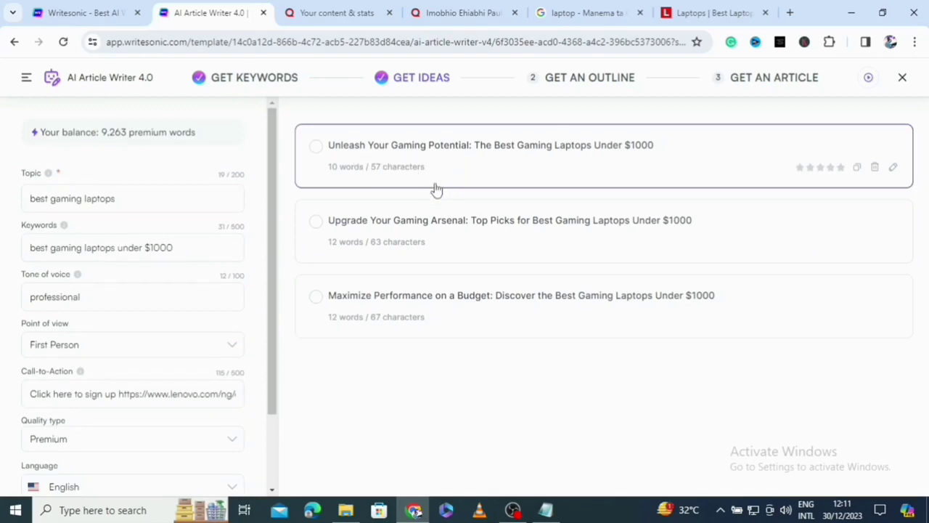
left_click(317, 149)
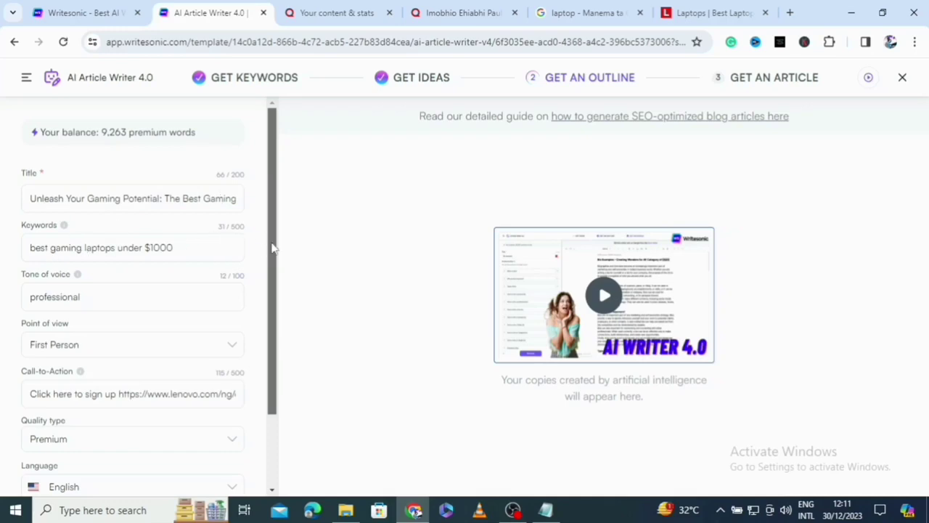
scroll(273, 248, "down", 2)
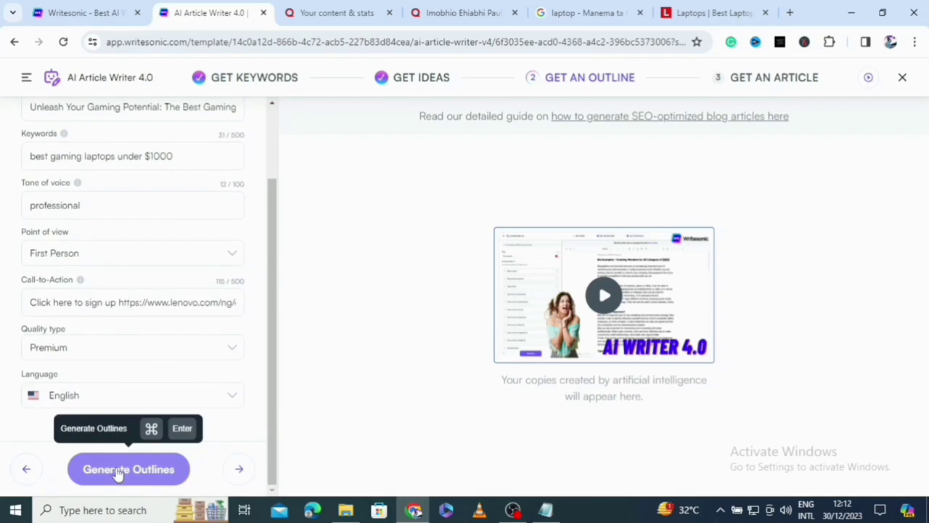
left_click(119, 470)
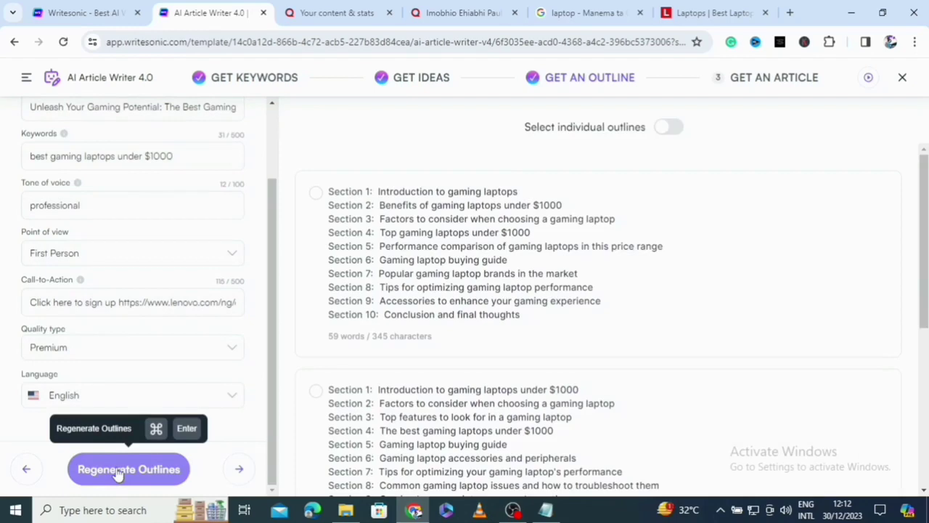
Check the individual outline selection option, switch it back off, and choose the complete first outline starting with "Introduction to gaming laptops"
left_click(669, 129)
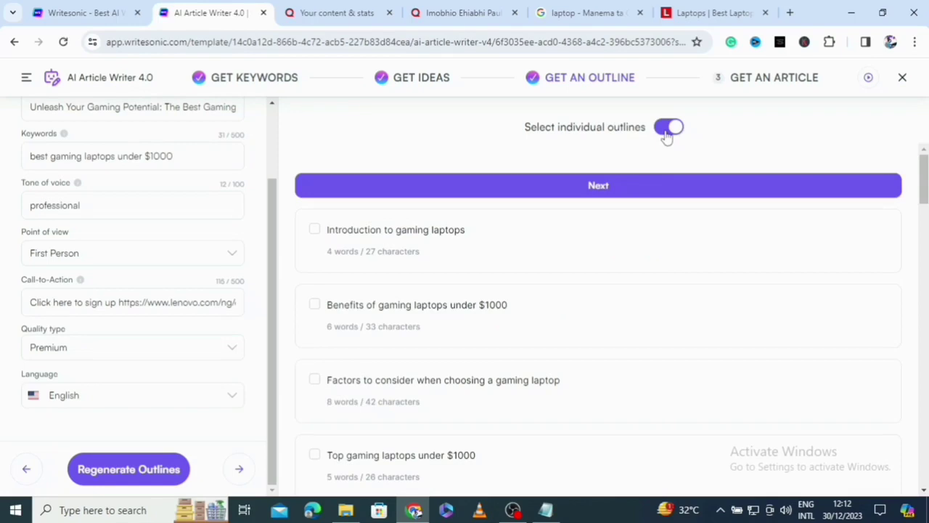
left_click(669, 128)
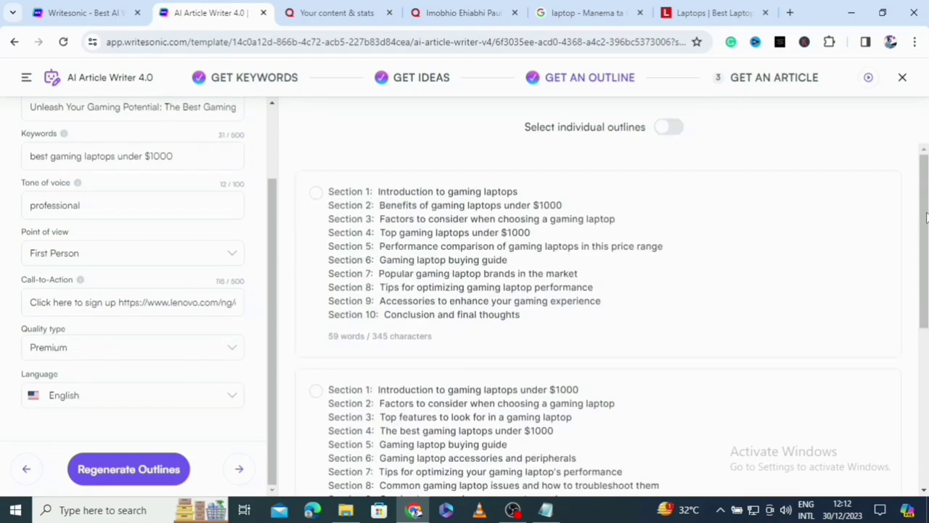
mouse_move(926, 216)
left_mouse_down()
mouse_move(927, 378)
mouse_move(926, 211)
left_mouse_up()
mouse_move(926, 227)
left_mouse_down()
mouse_move(927, 386)
mouse_move(926, 227)
left_mouse_up()
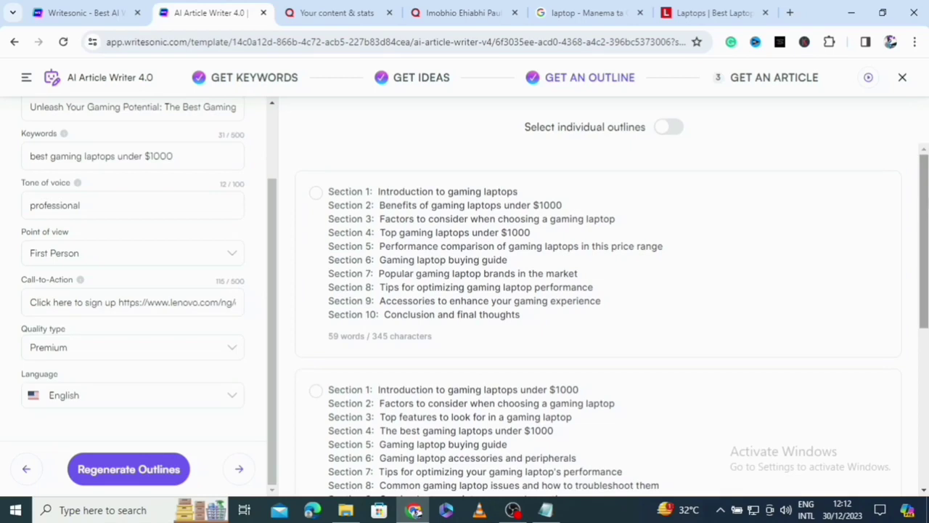
left_click(319, 194)
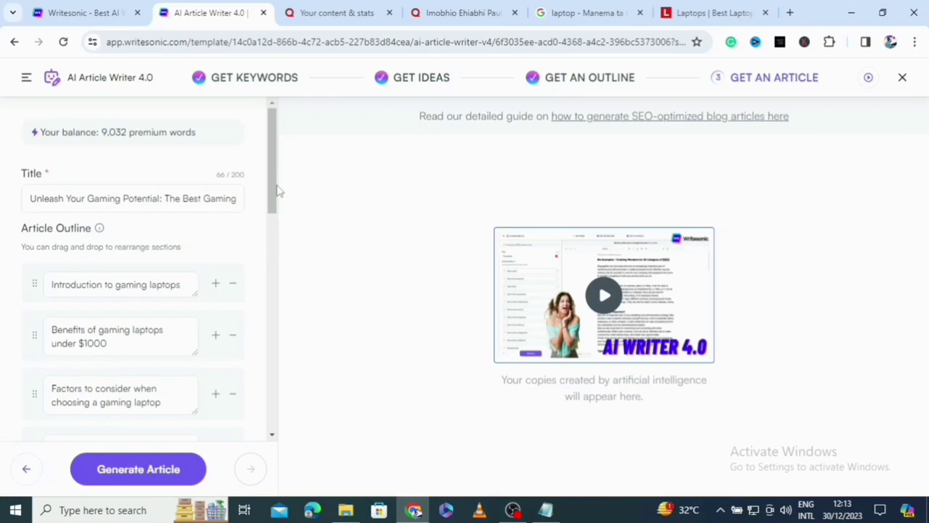
Remove the section "Accessories to enhance your gaming experience" from the article outline and generate the article
left_click_drag(275, 191, 276, 236)
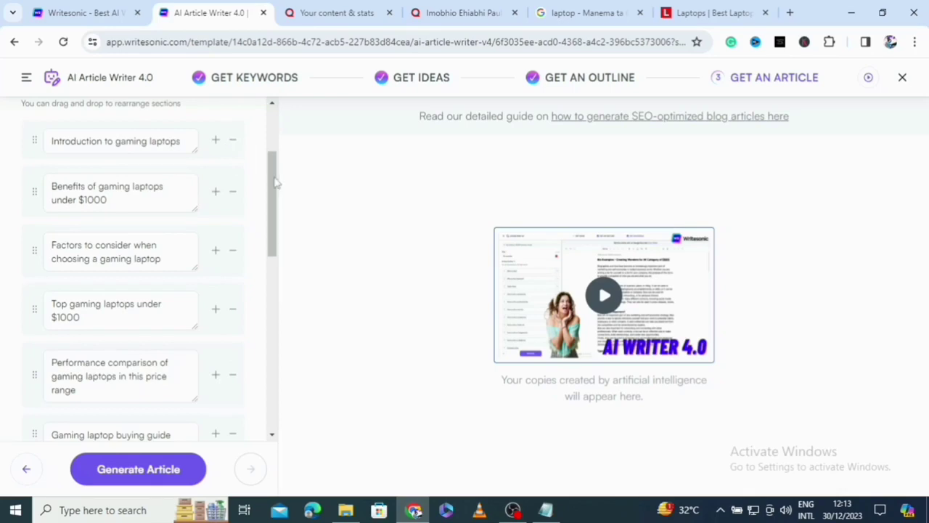
left_click_drag(275, 183, 284, 307)
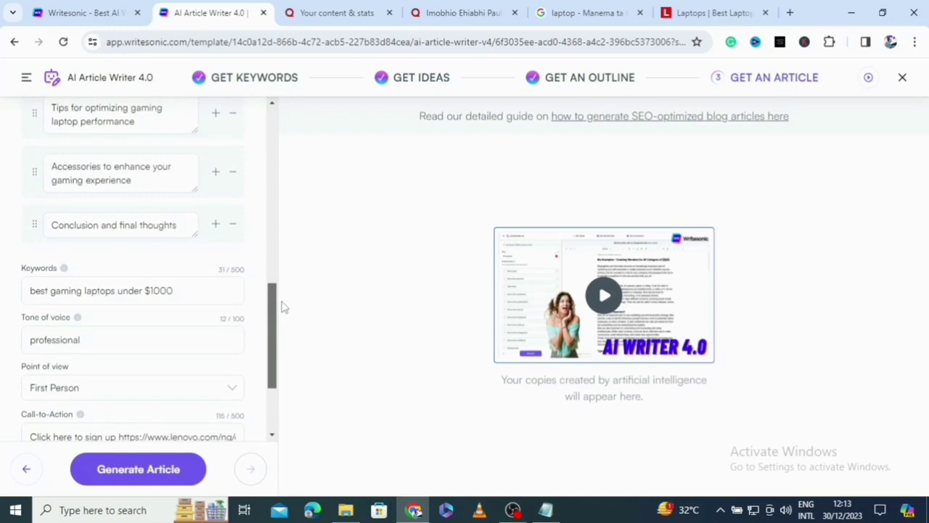
left_click_drag(284, 301, 285, 276)
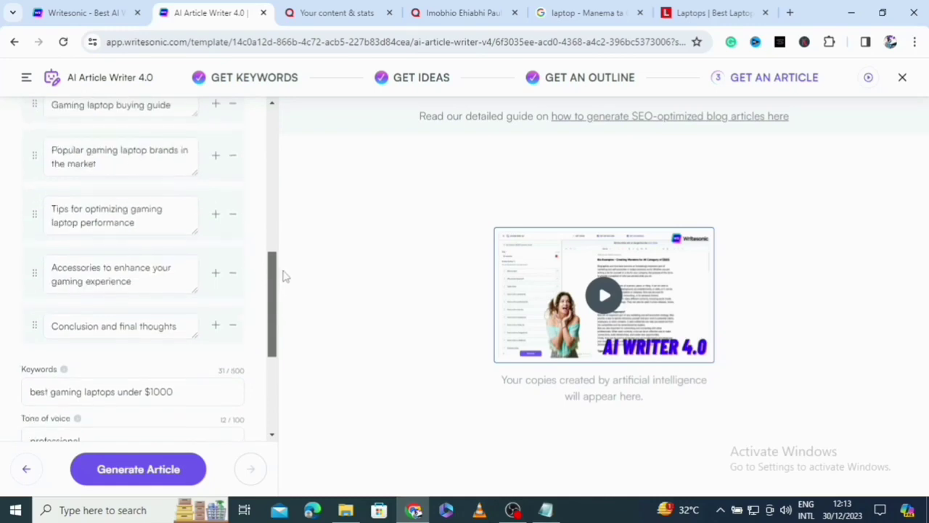
scroll(228, 326, "up", 1)
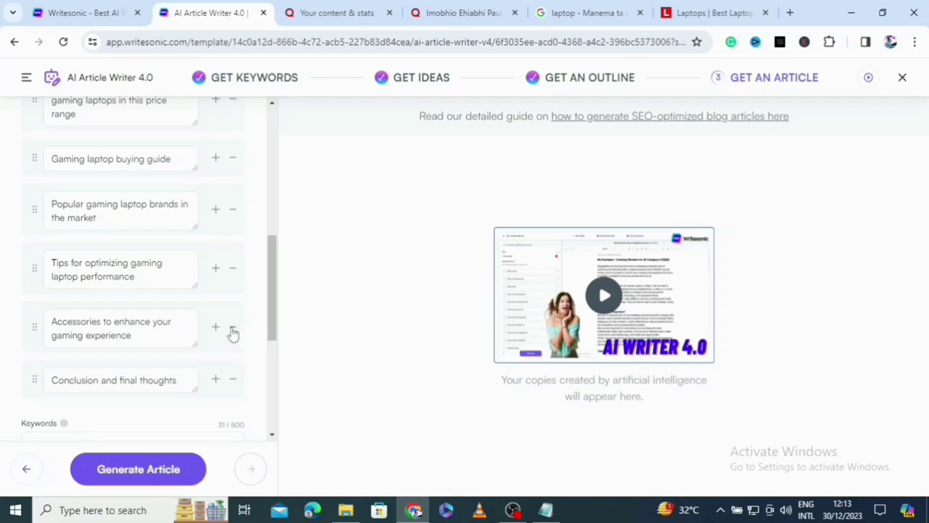
left_click(233, 329)
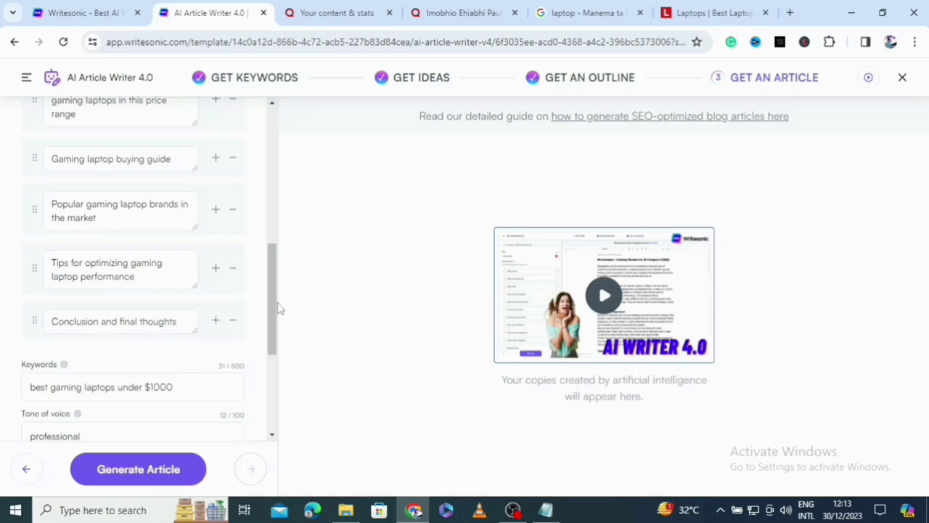
left_click_drag(275, 304, 282, 427)
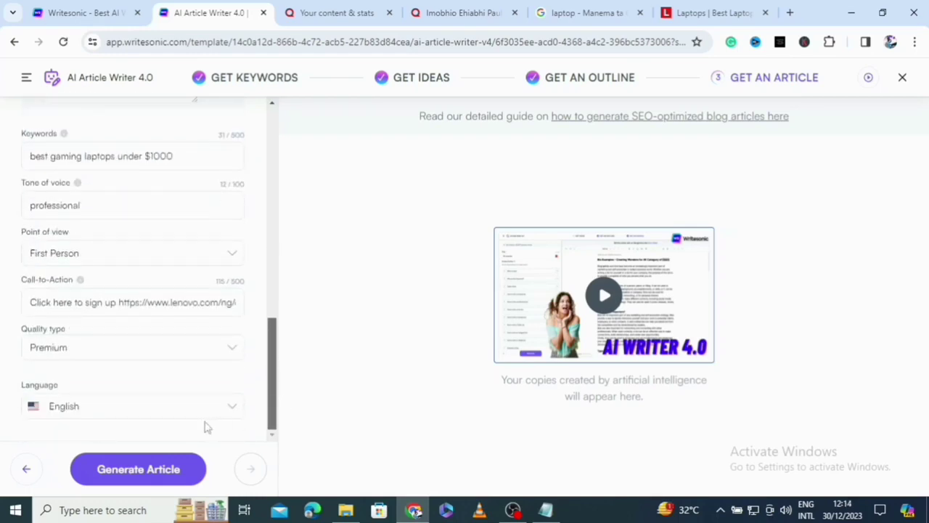
left_click(133, 473)
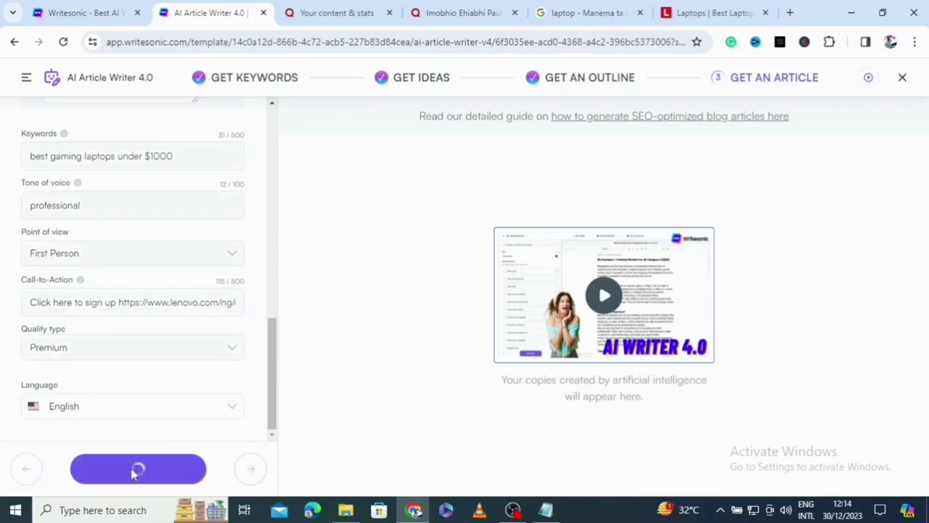
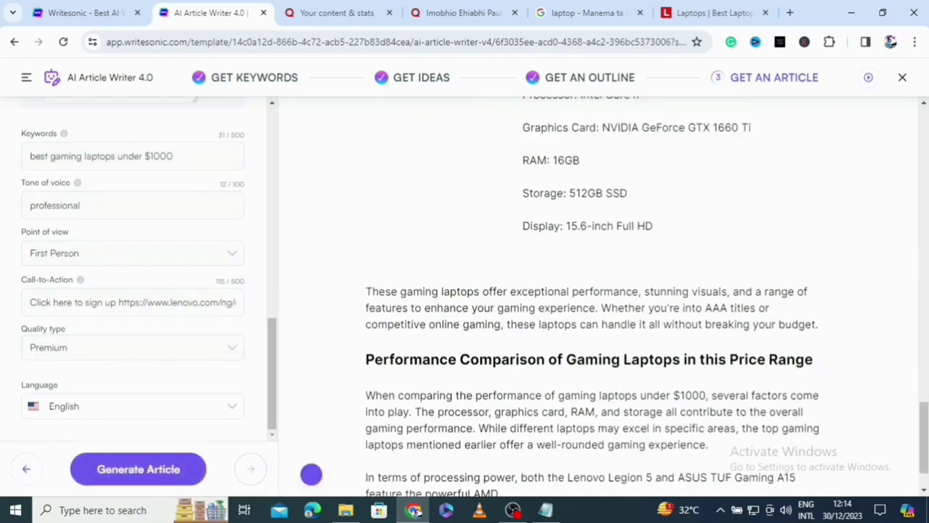
Review the generated gaming laptops article from its title and image through the performance comparison section and return to its beginning
left_click(919, 334)
left_click_drag(919, 334, 926, 99)
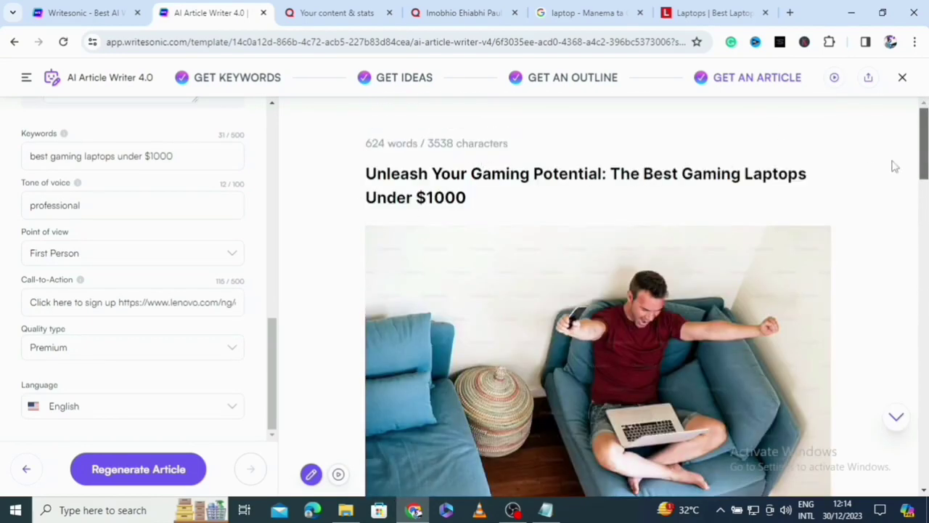
left_click_drag(923, 142, 925, 208)
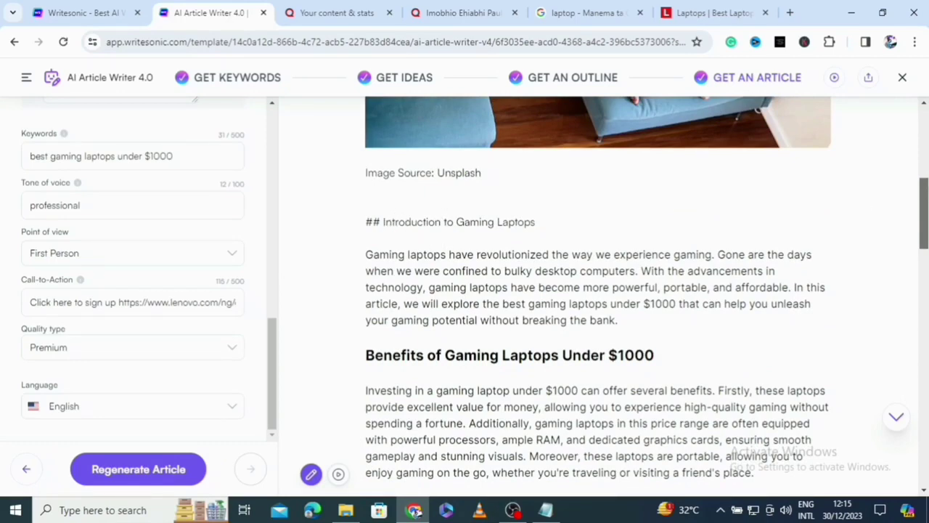
scroll(380, 148, "down", 2)
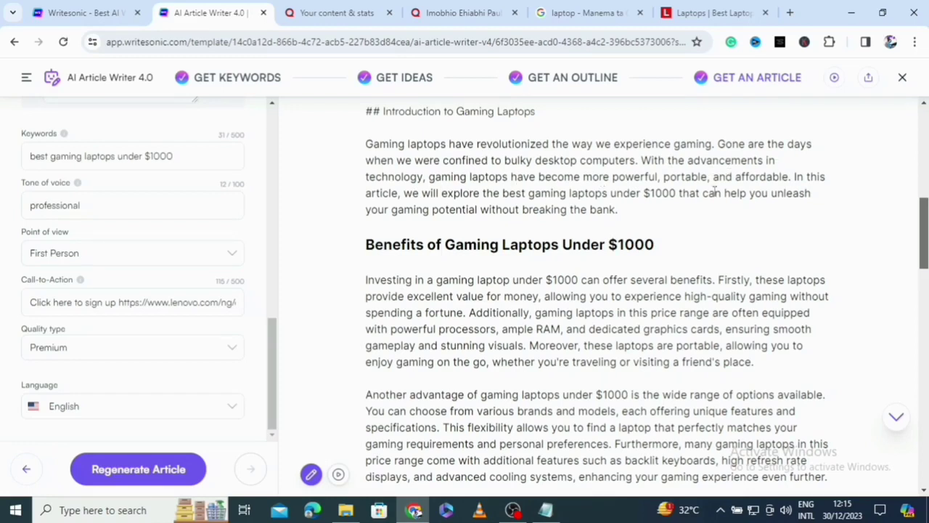
scroll(926, 221, "down", 1)
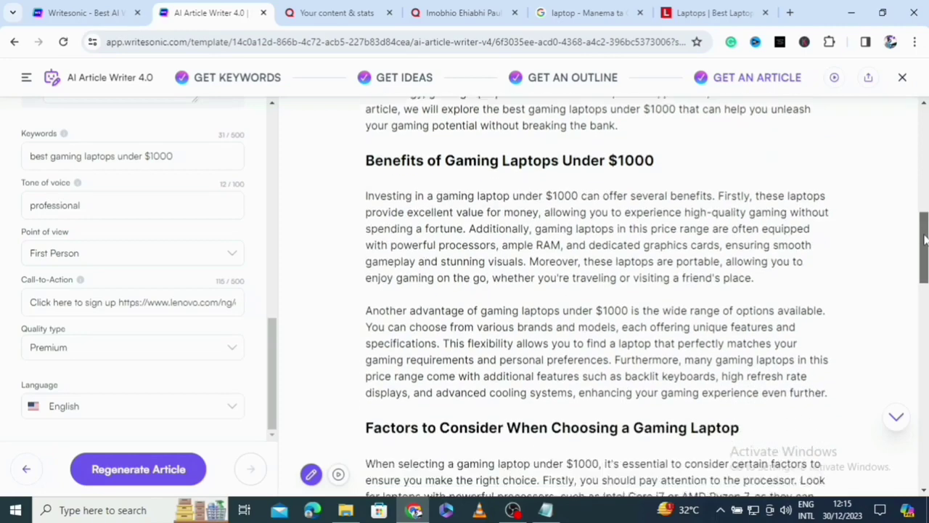
scroll(457, 225, "up", 1)
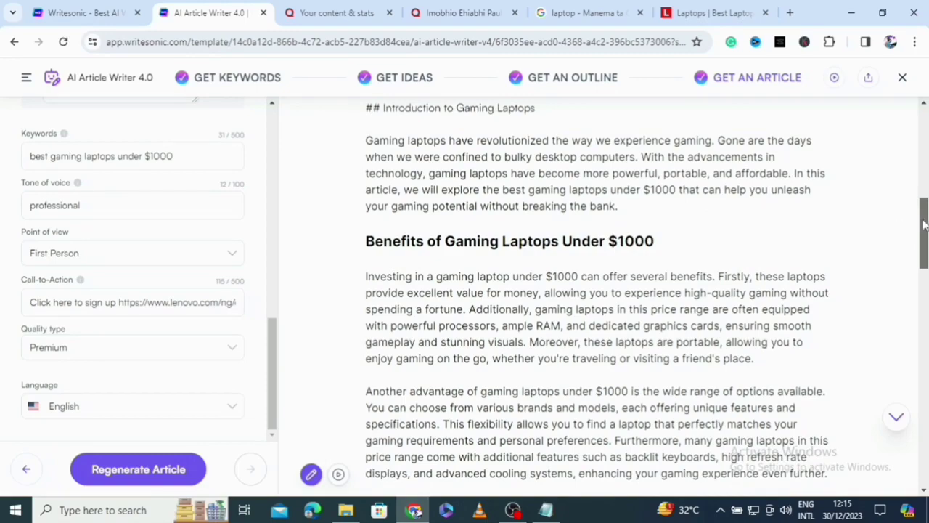
left_click_drag(925, 225, 925, 446)
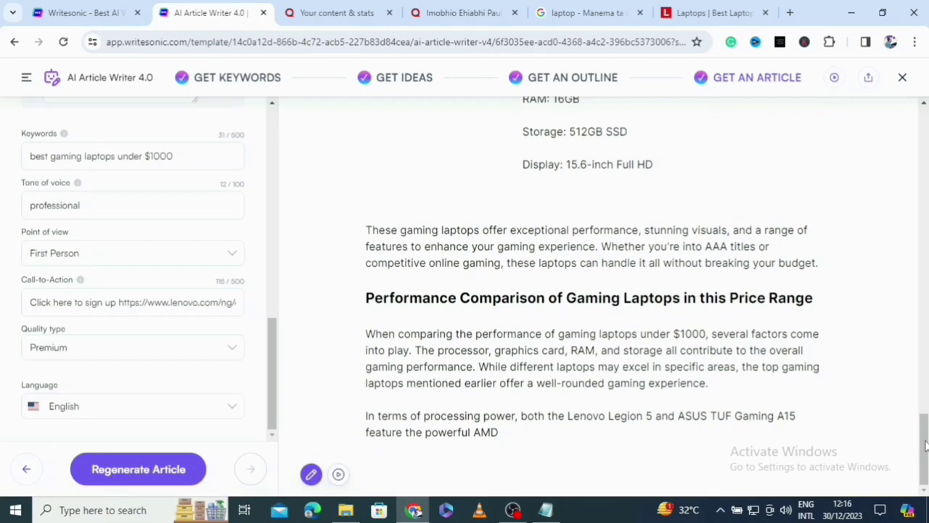
left_click_drag(925, 444, 926, 129)
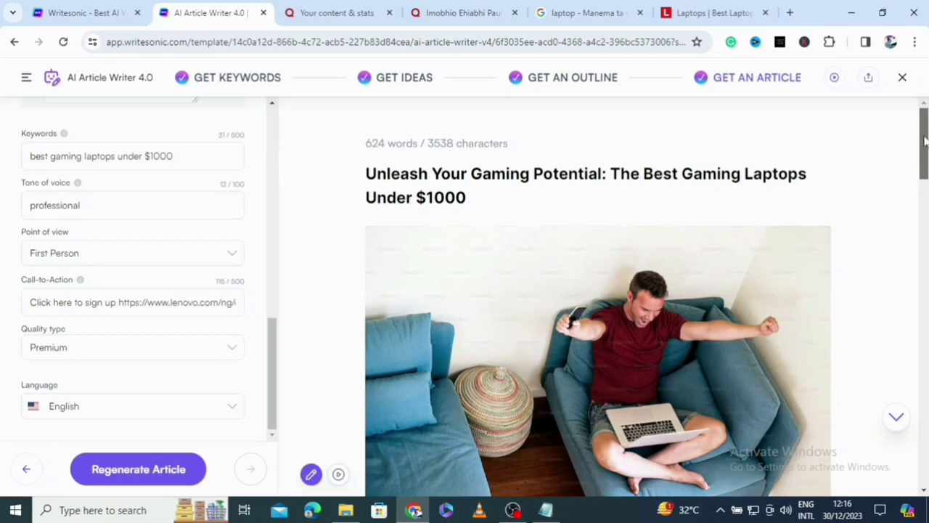
mouse_move(925, 140)
left_mouse_down()
mouse_move(925, 159)
mouse_move(925, 138)
left_mouse_up()
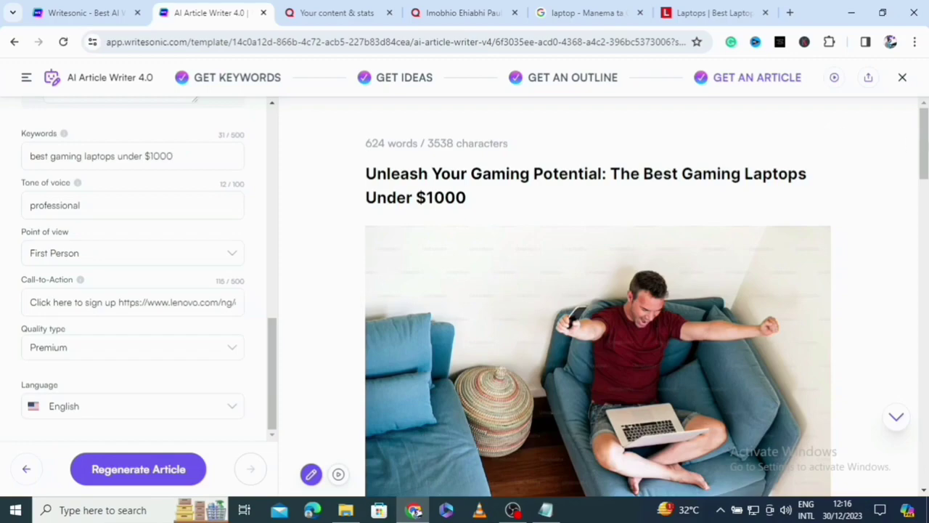
left_click_drag(924, 153, 924, 92)
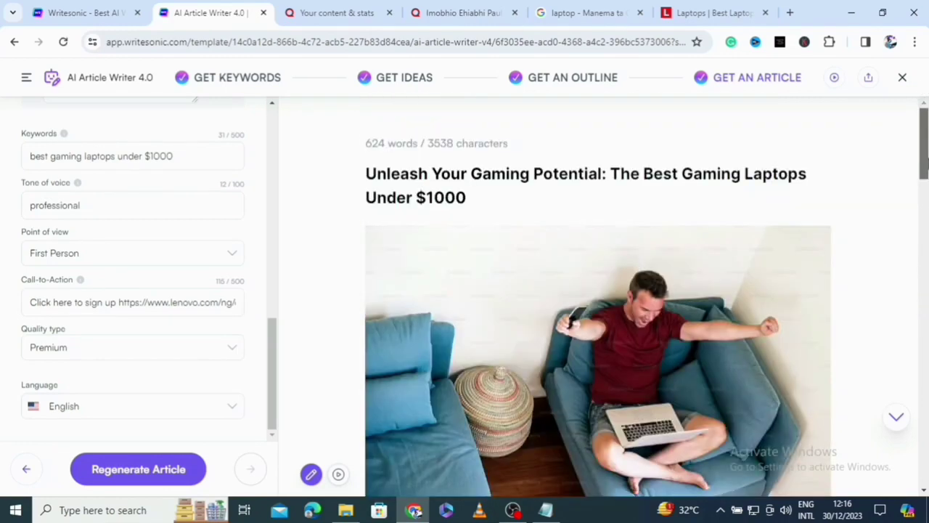